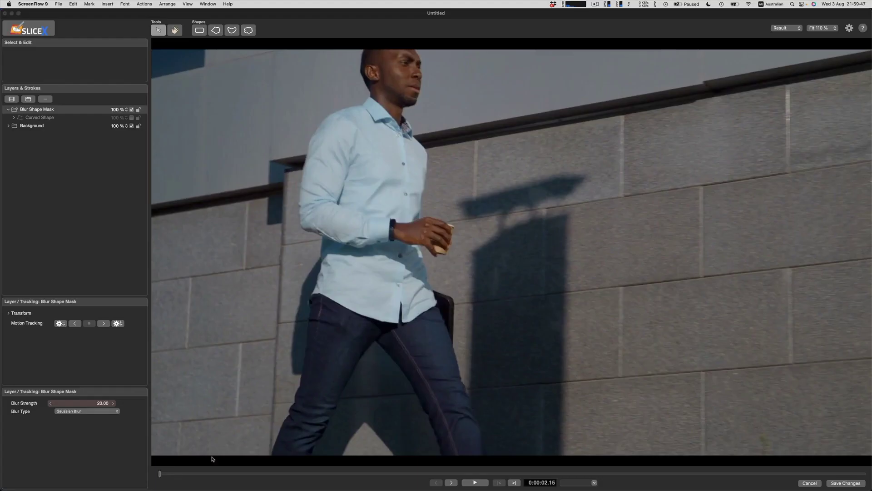
Preview the walking clip up to 0:00:03.05 so the Curved Shape blur mask shows.
left_click(159, 475)
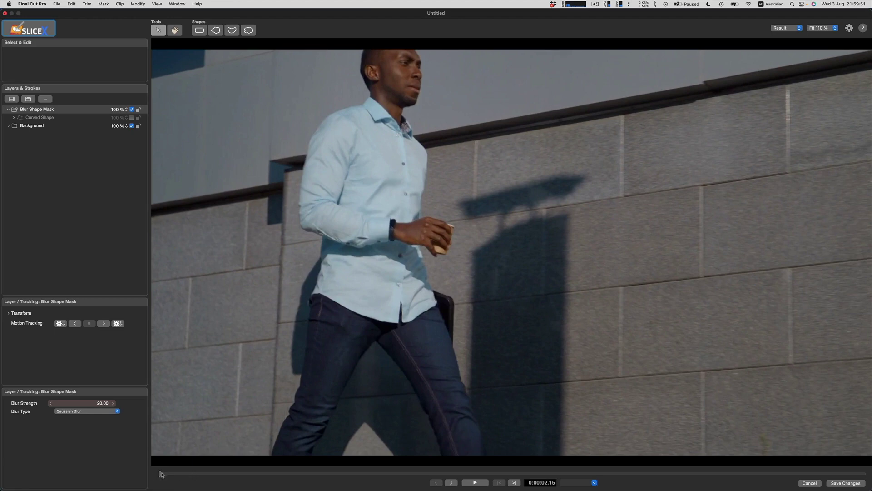
left_click_drag(167, 474, 133, 342)
left_click_drag(115, 344, 57, 280)
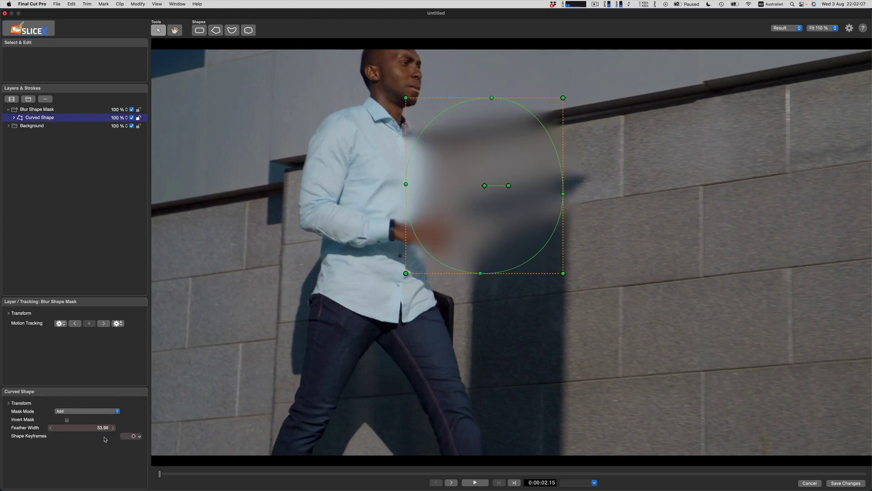
Drop the Blur Shape Mask's strength to 0.00 and draw a closed six-point polygon around the face.
left_click(53, 110)
left_click_drag(105, 403, 33, 396)
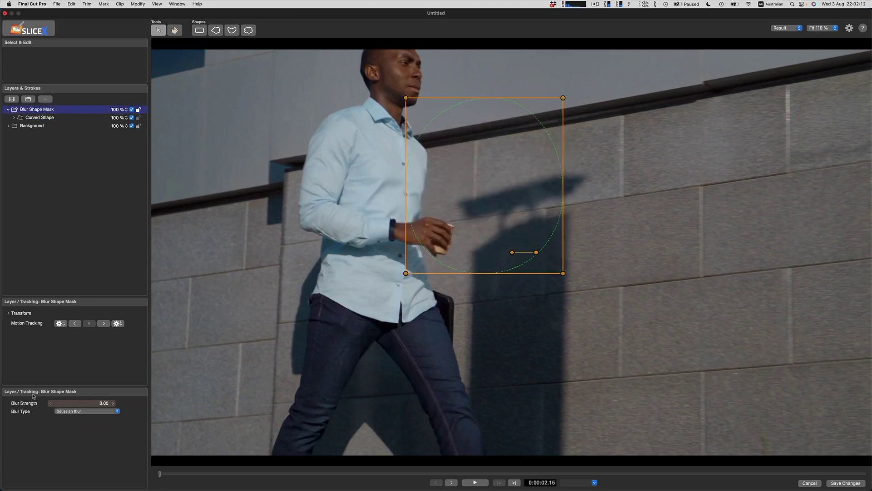
left_click(220, 32)
left_click(394, 54)
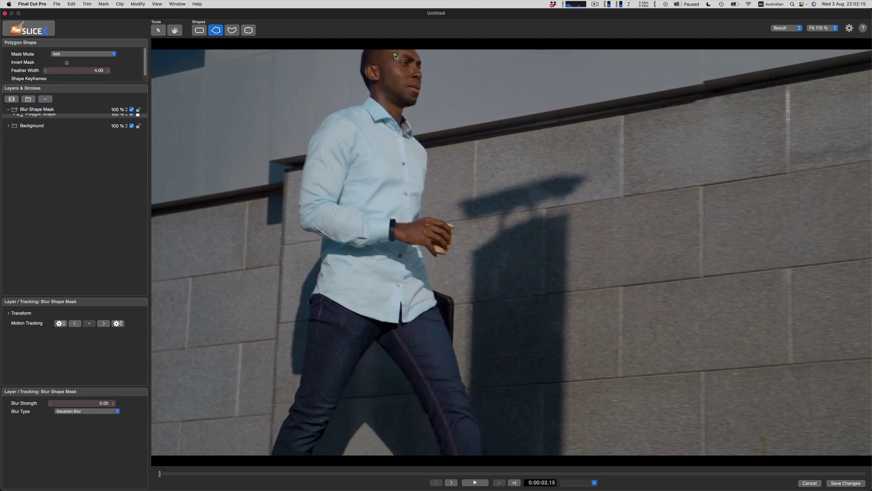
left_click(421, 57)
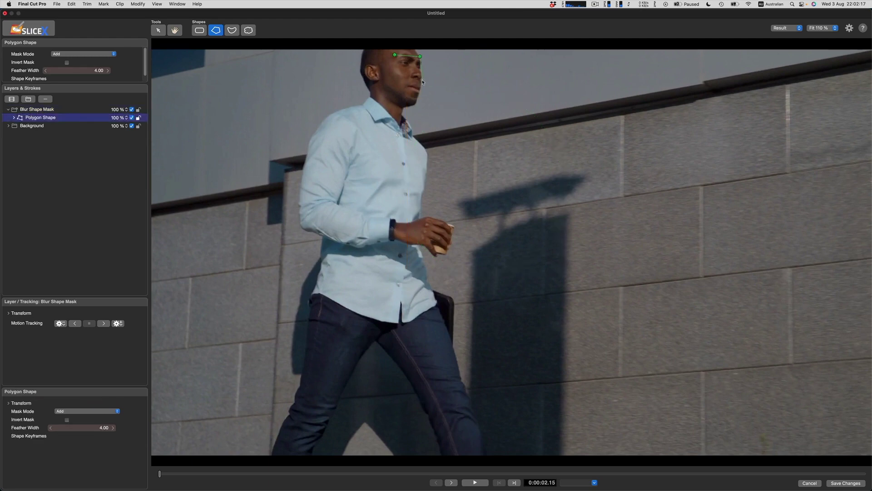
left_click(416, 107)
left_click(401, 107)
left_click(386, 82)
double_click(388, 68)
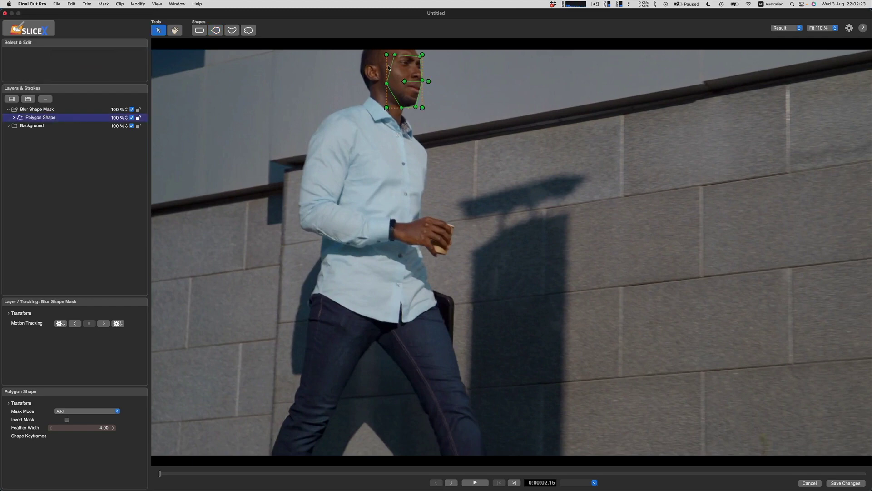
Track the face polygon forward, stopping once the man is hidden behind the pillar.
left_click(104, 322)
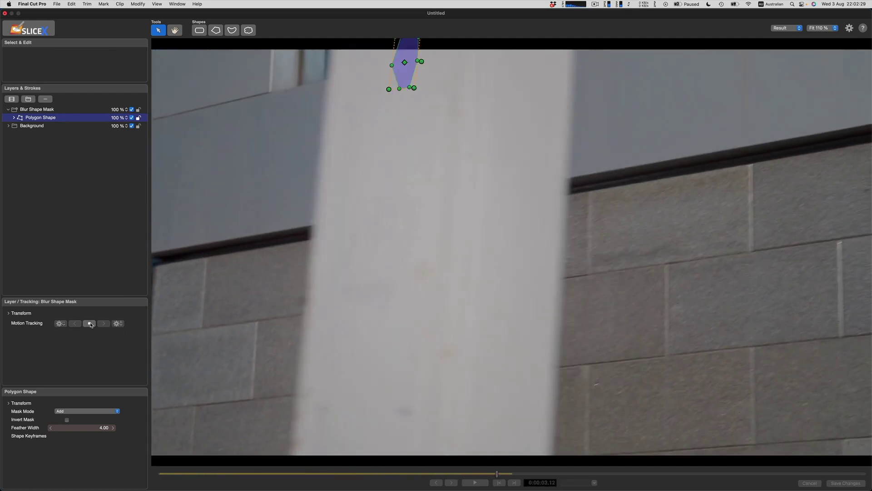
left_click(90, 324)
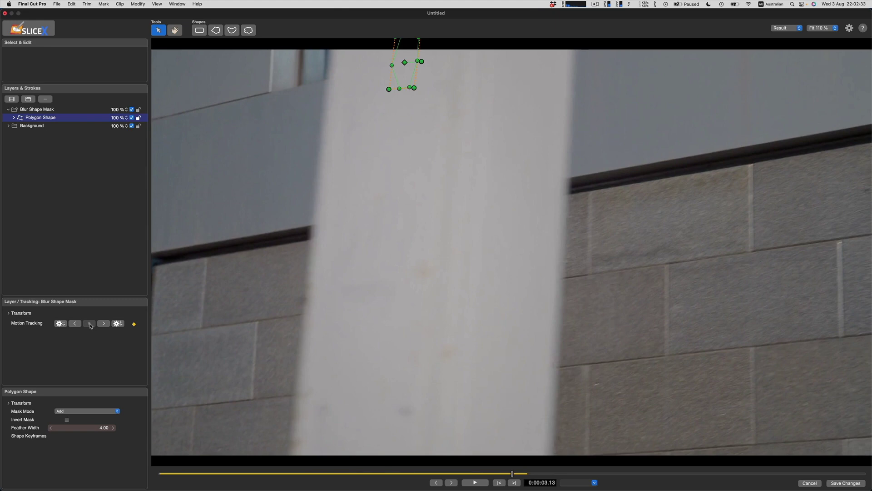
key("Left")
key("Left")
key("Left")
key("Left")
key("Left")
key("Left")
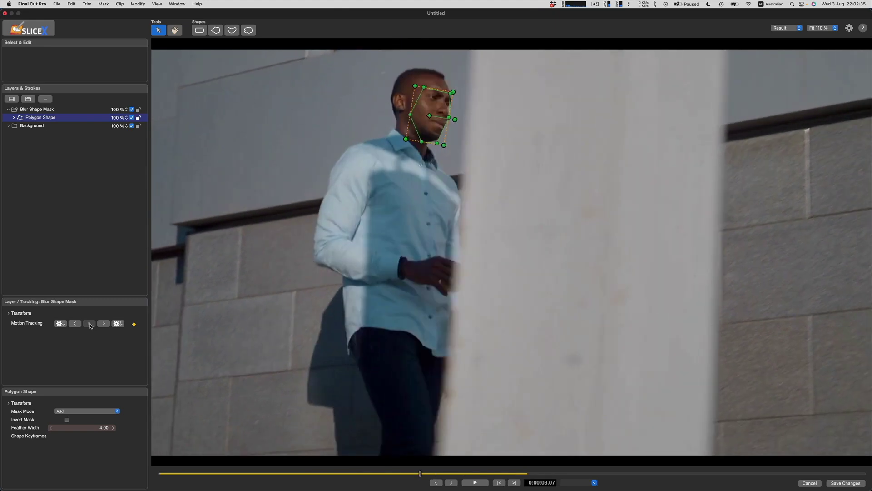
key("Right")
key("Right")
key("Right")
key("Right")
key("Right")
key("Right")
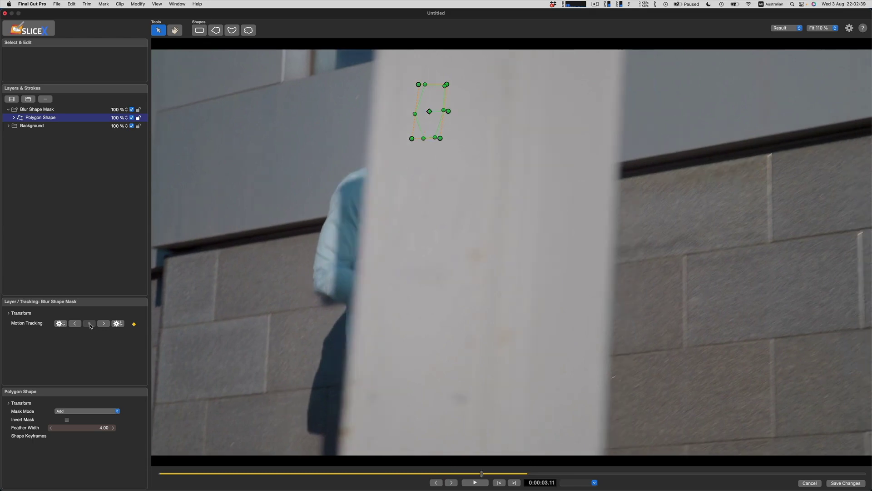
Step through frames back to 0:00:03.07 and bring up the Post Tracking Options.
key("Left")
key("Left")
key("Left")
key("Left")
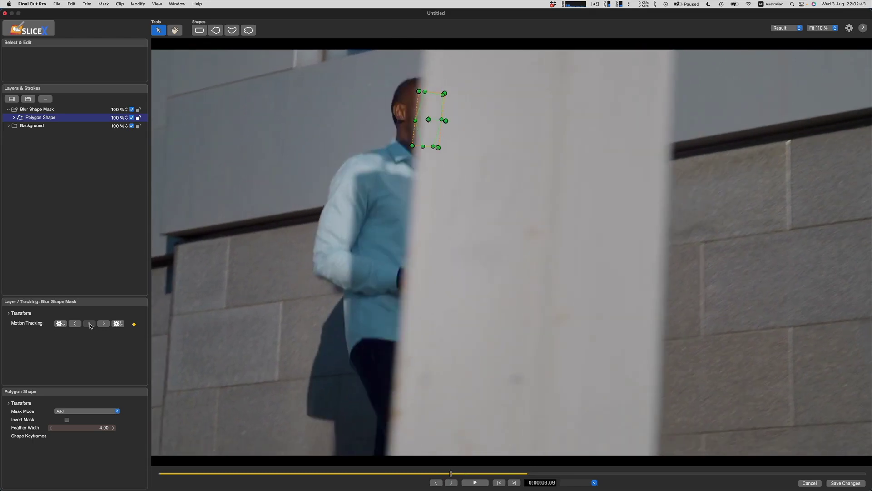
key("Right")
key("Right")
key("Right")
key("Right")
key("Left")
key("Left")
key("Left")
key("Left")
key("Left")
key("Left")
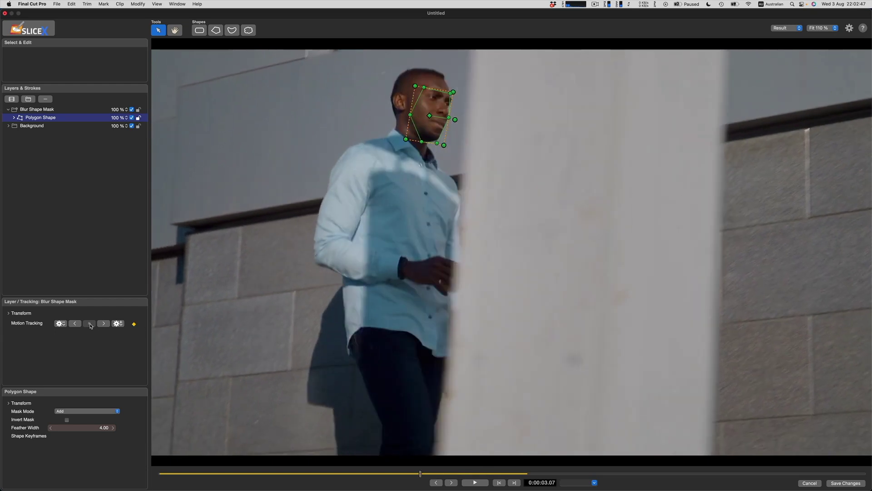
key("Right")
key("Left")
left_click(117, 323)
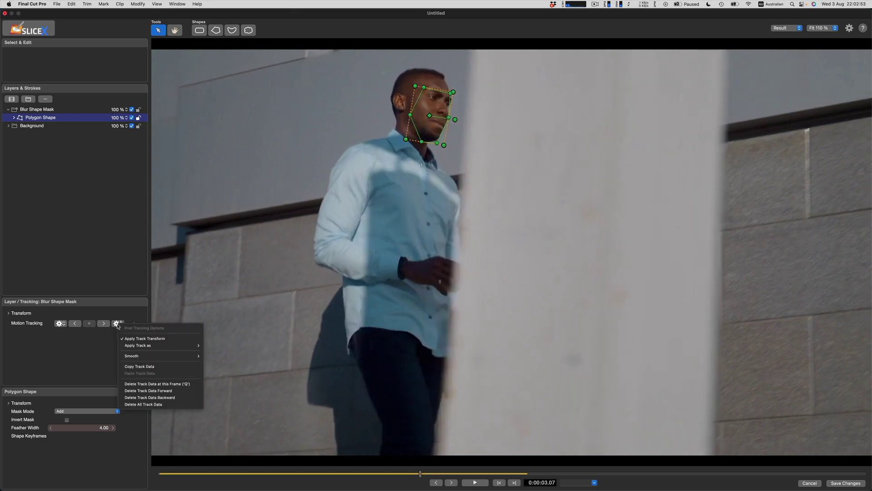
Delete the track data forward of 0:00:03.07, then step across the pillar crossing to verify.
left_click(150, 392)
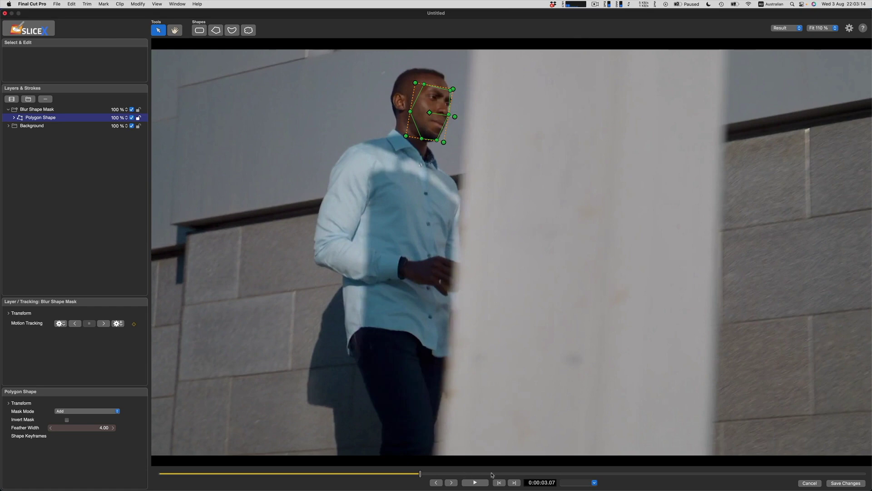
key("Right")
key("Right")
key("Right")
key("Right")
key("Right")
key("Right")
key("Right")
key("Right")
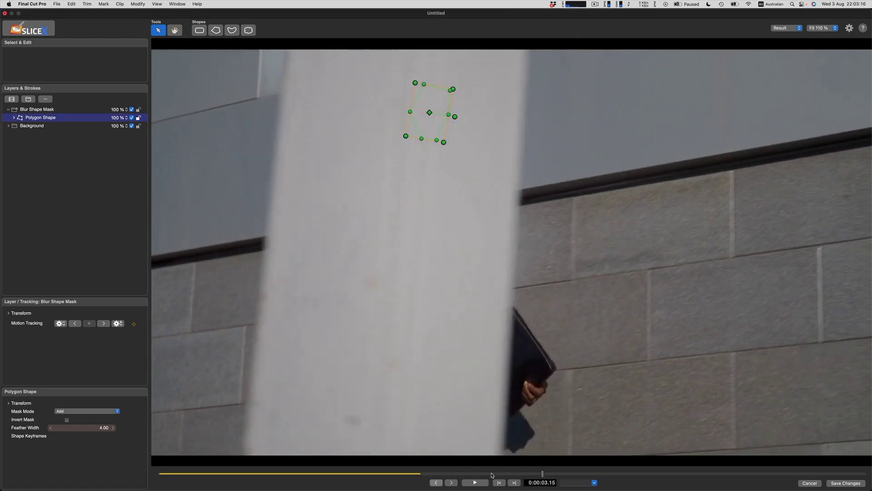
key("Left")
key("Left")
key("Left")
key("Left")
key("Left")
key("Left")
key("Left")
key("Left")
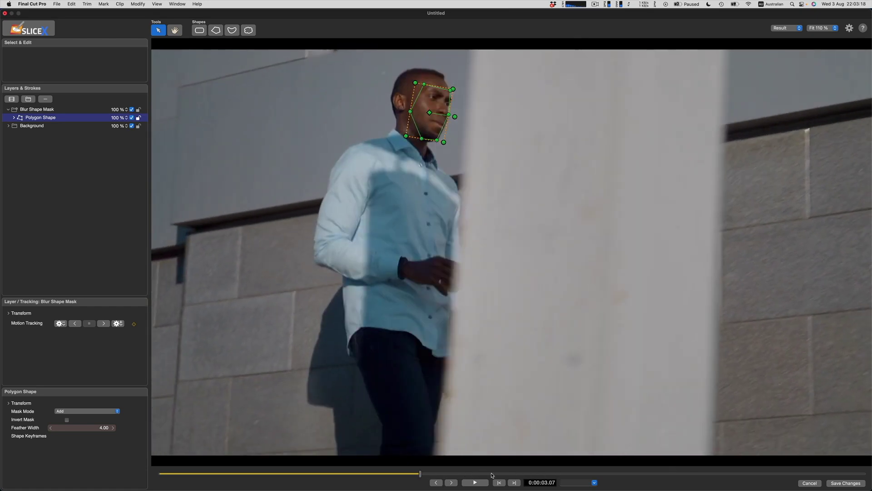
left_click(595, 4)
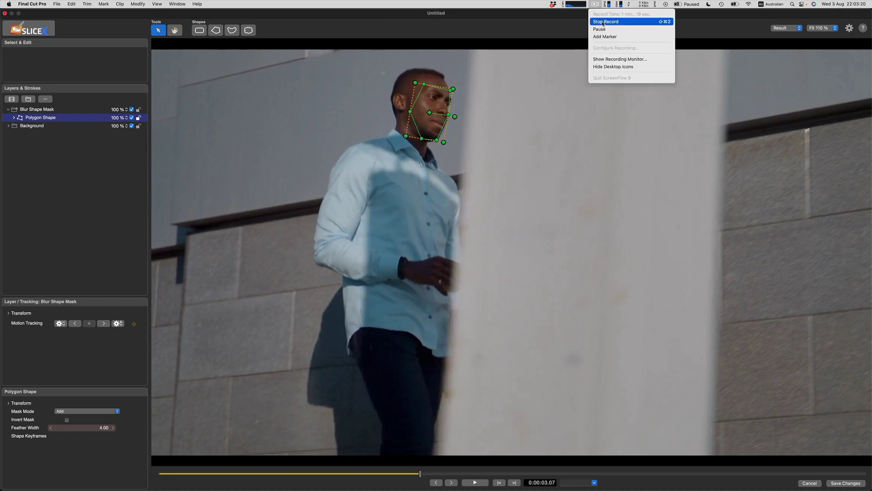
left_click(600, 23)
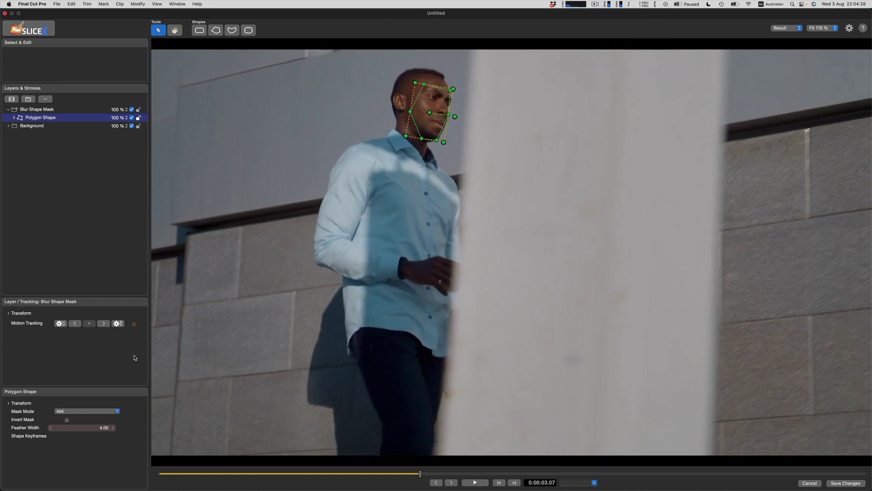
key("Left")
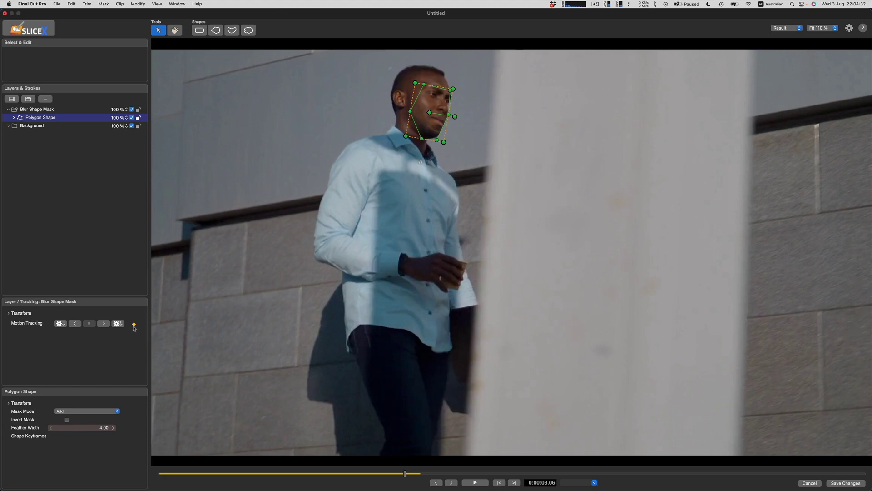
key("Right")
key("Right")
key("Right")
key("Right")
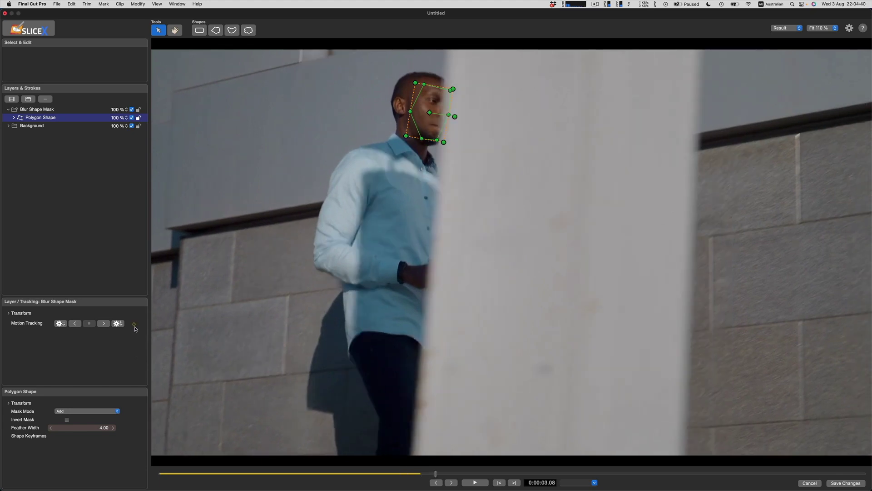
key("Left")
key("Left")
key("Left")
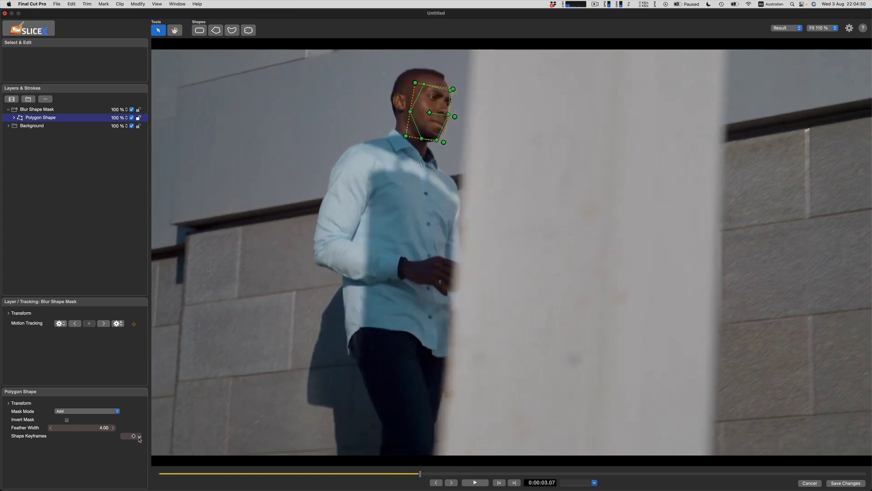
Enable shape animation, add a bottom-edge point, and keyframe the polygon at 0:00:03.07.
left_click(140, 436)
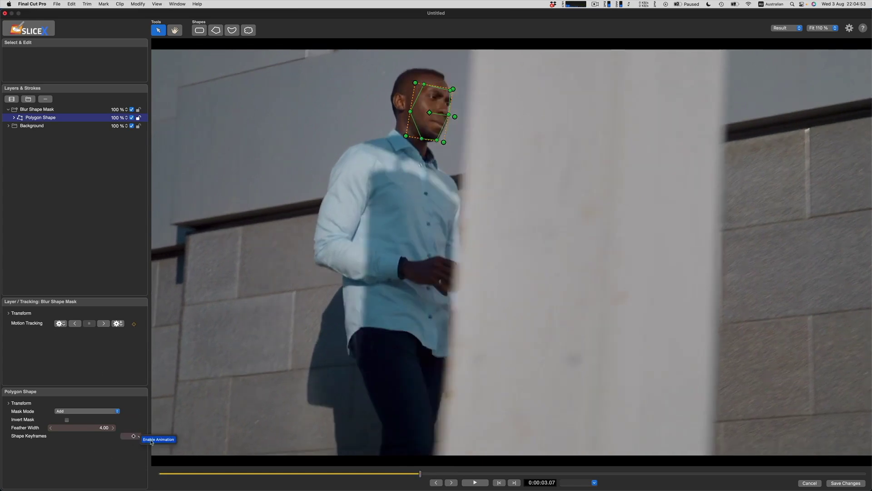
left_click(152, 441)
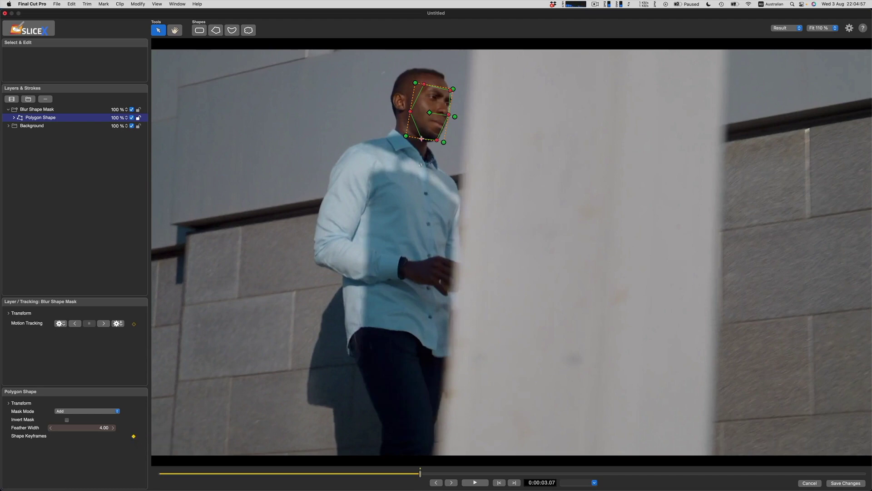
left_click_drag(421, 139, 422, 140)
left_click(437, 141)
left_click(134, 437)
left_click_drag(421, 475, 626, 480)
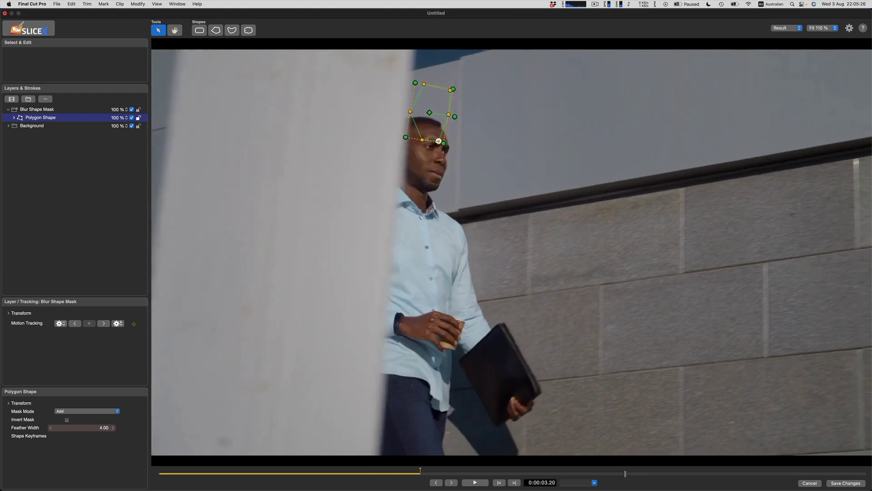
Drag the polygon's bottom, cheek and top vertices to fit the face at 0:00:03.20.
left_click_drag(438, 142, 443, 190)
left_click_drag(423, 140, 419, 187)
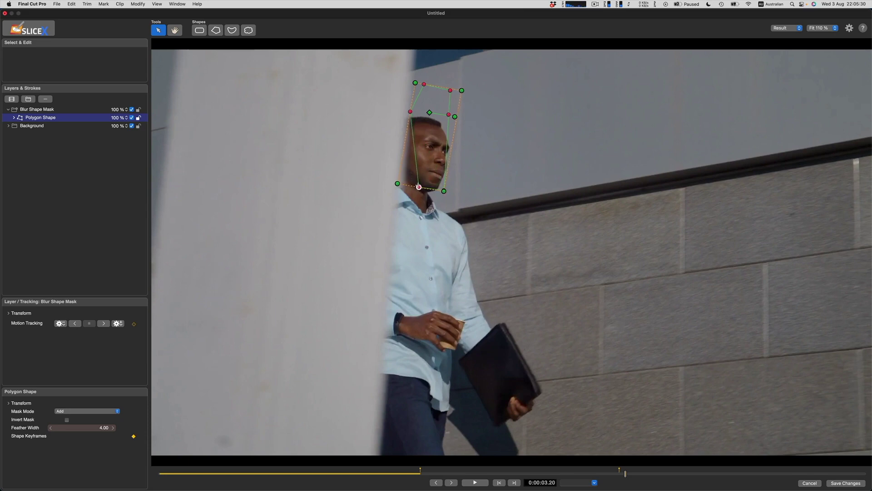
left_click_drag(429, 112, 417, 153)
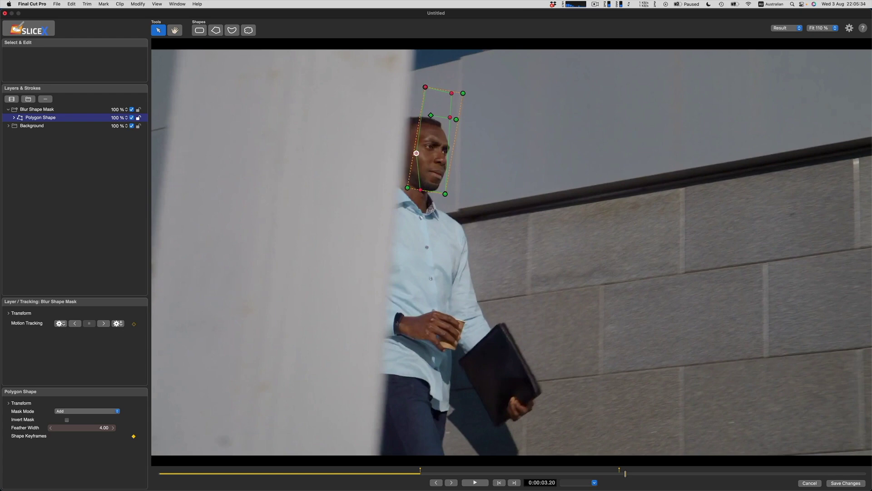
left_click_drag(425, 87, 423, 124)
left_click_drag(452, 93, 447, 129)
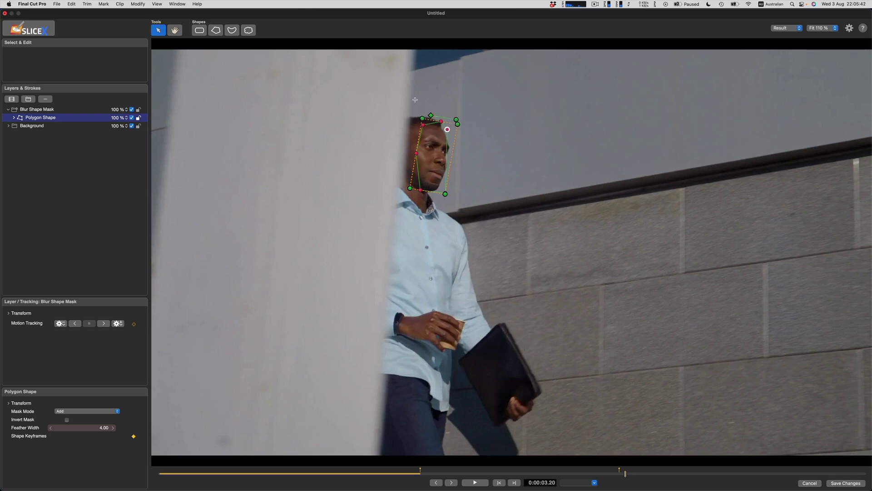
left_click_drag(405, 107, 447, 132)
left_click(445, 191)
left_click_drag(447, 133, 449, 134)
mouse_move(623, 474)
left_mouse_down()
mouse_move(336, 463)
mouse_move(624, 464)
left_mouse_up()
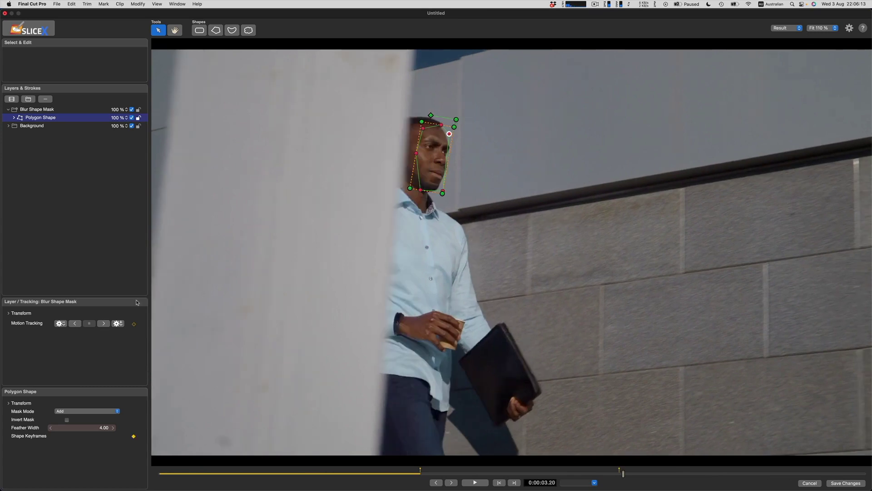
Rerun the motion tracking briefly and raise the Gaussian blur strength to 42.45.
left_click(103, 323)
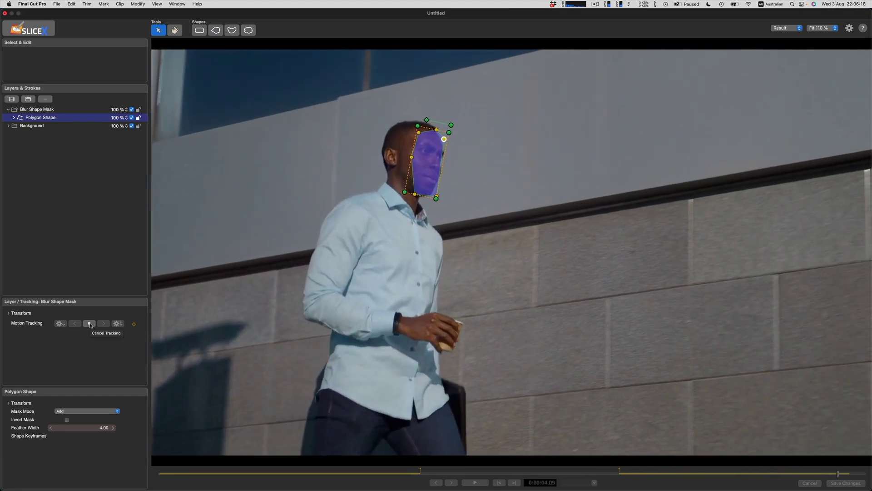
left_click(90, 324)
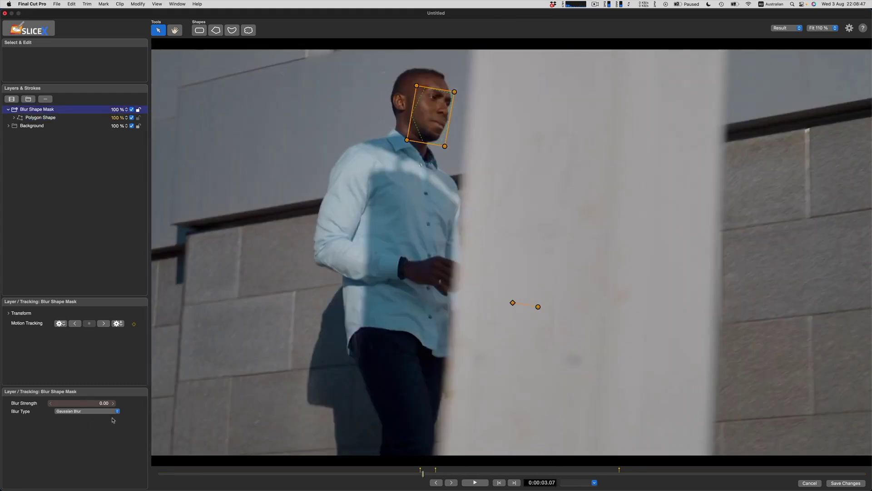
left_click_drag(100, 403, 195, 401)
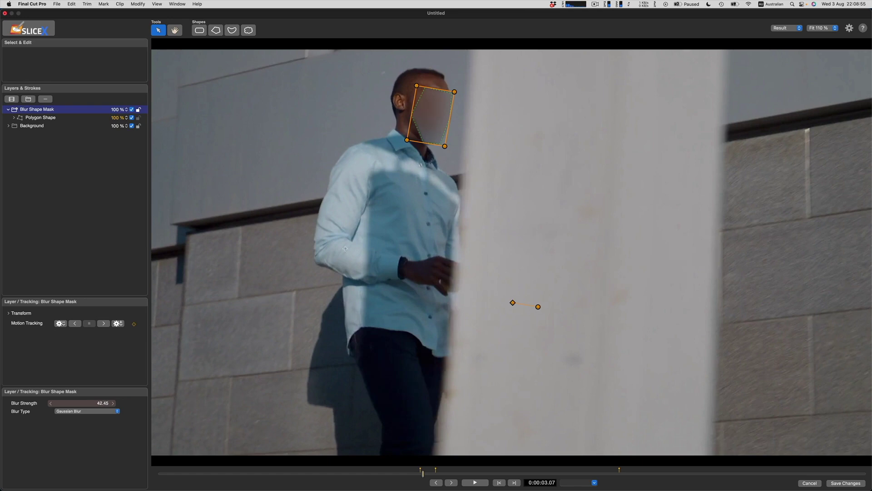
key("Right")
key("Right")
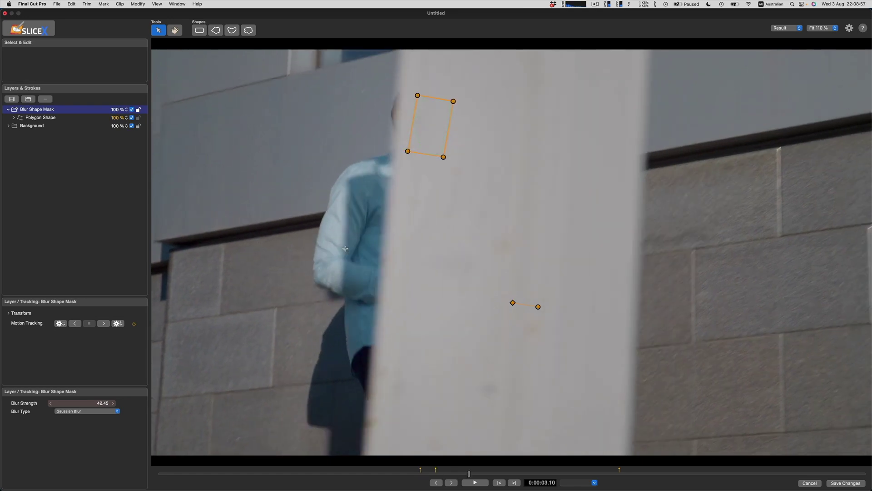
key("Right")
key("Left")
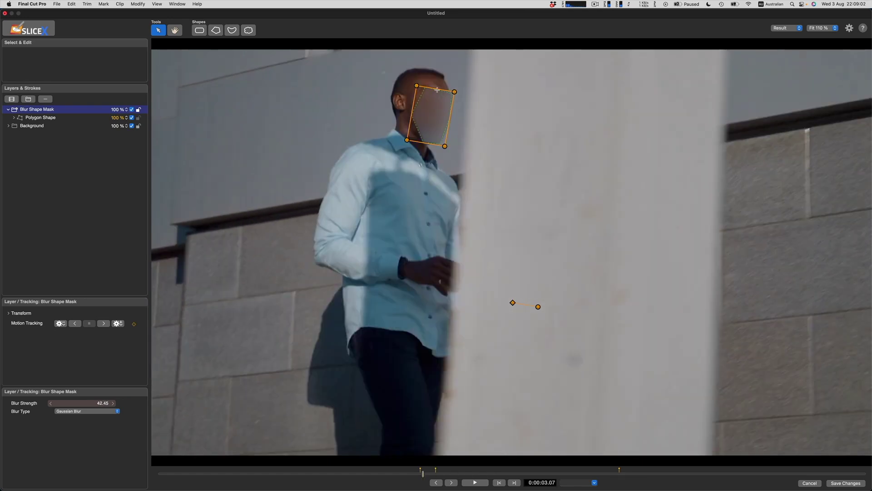
left_click(40, 118)
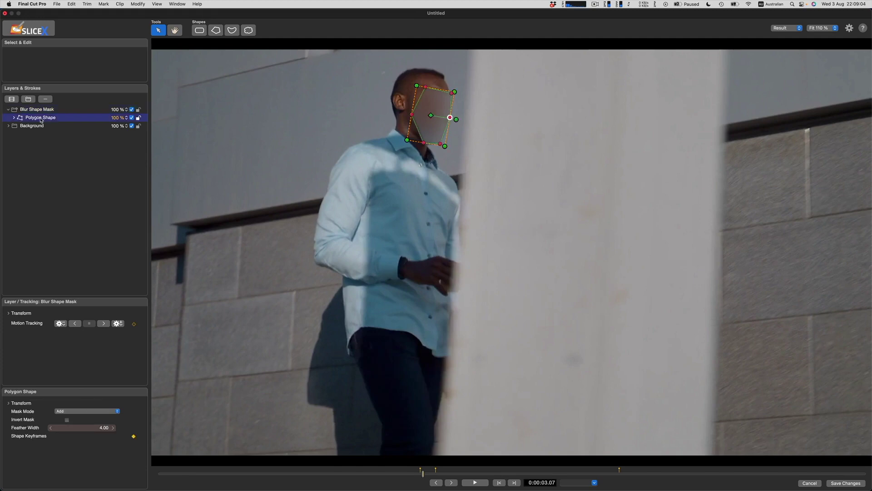
Set the Polygon Shape opacity to 0% at 0:00:03.09, where the face goes hidden.
left_click(118, 119)
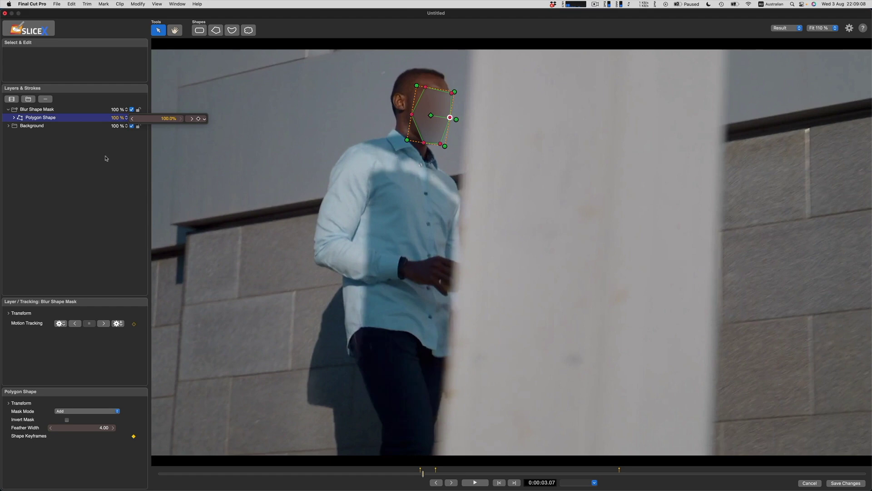
key("Right")
key("Right")
key("Right")
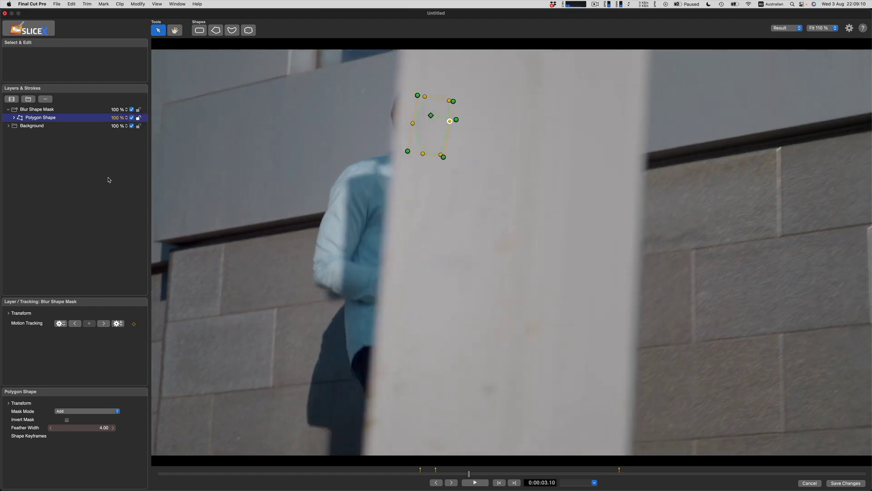
key("Left")
left_click(118, 119)
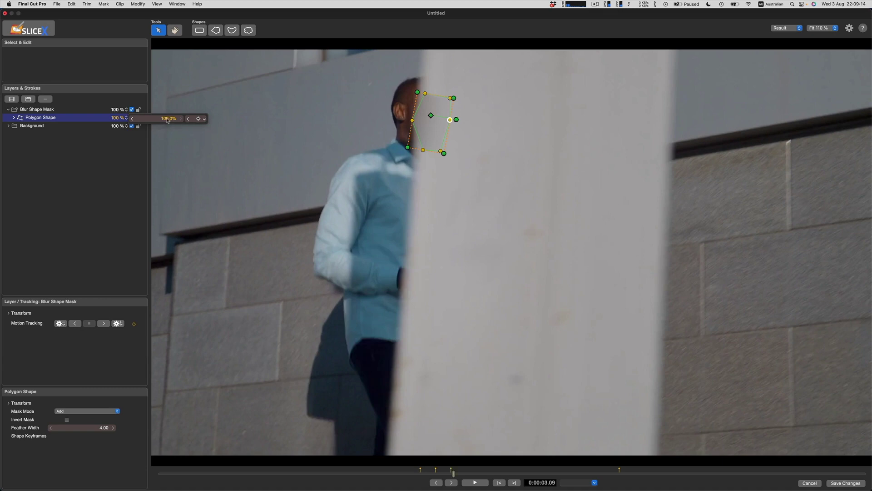
left_click_drag(168, 120, 154, 121)
left_click(123, 166)
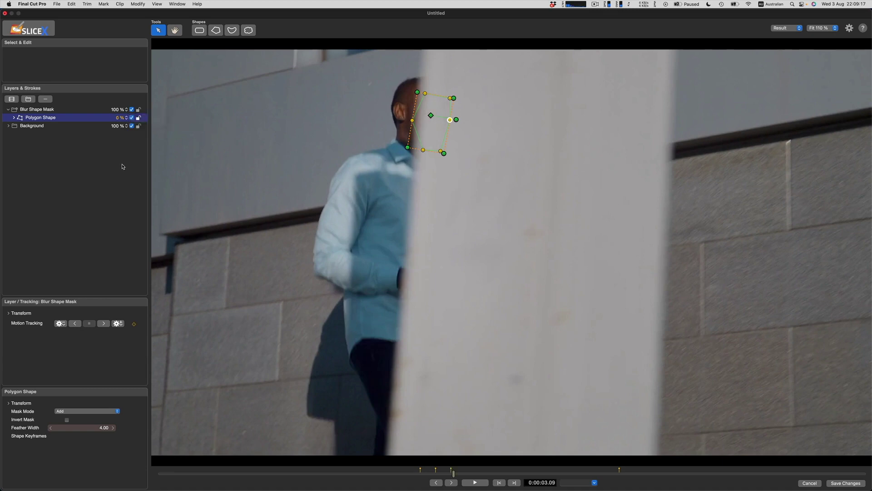
Add an opacity keyframe holding 0% at 0:00:03.18.
key("Left")
key("Right")
key("Right")
key("Right")
key("Right")
key("Right")
key("Right")
key("Right")
key("Right")
key("Right")
key("Right")
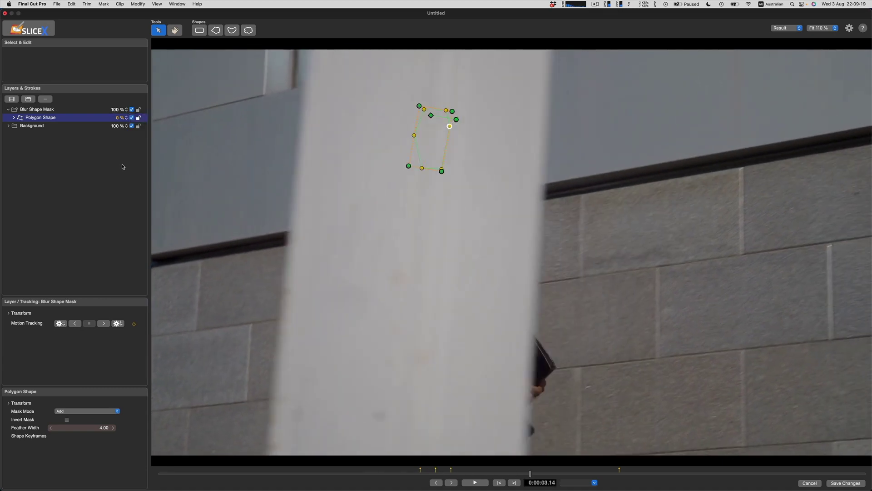
left_click(120, 118)
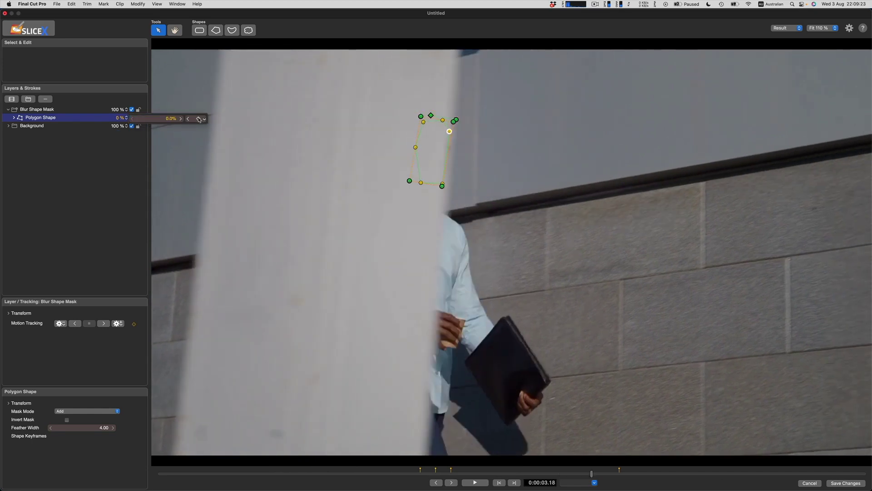
left_click(120, 164)
Raise the opacity back to 100% at 0:00:03.20, where the face reappears.
key("Right")
key("Right")
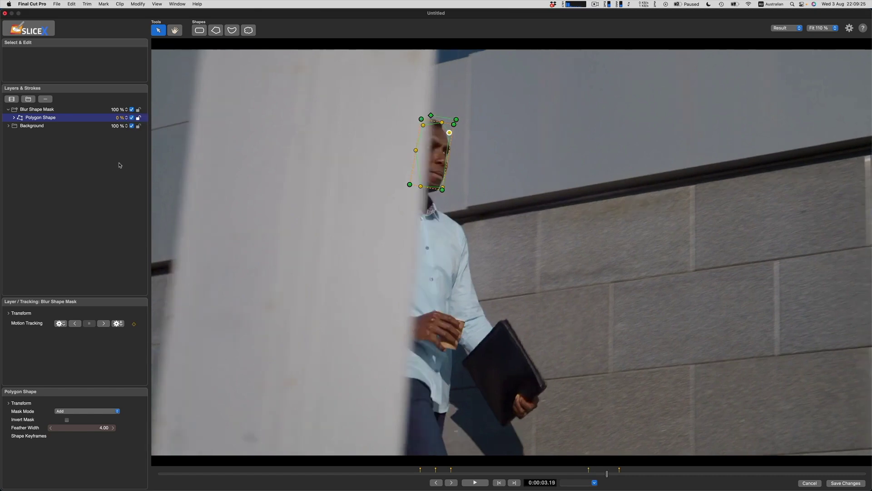
left_click(118, 118)
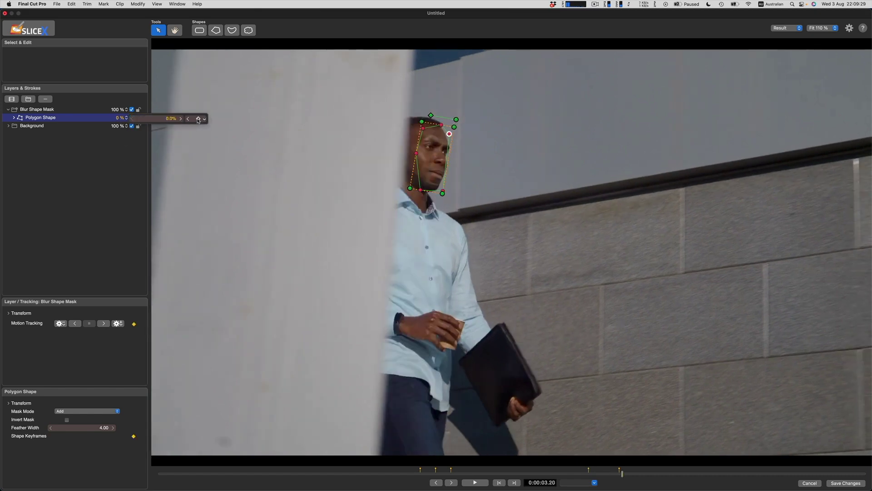
left_click_drag(177, 121, 195, 121)
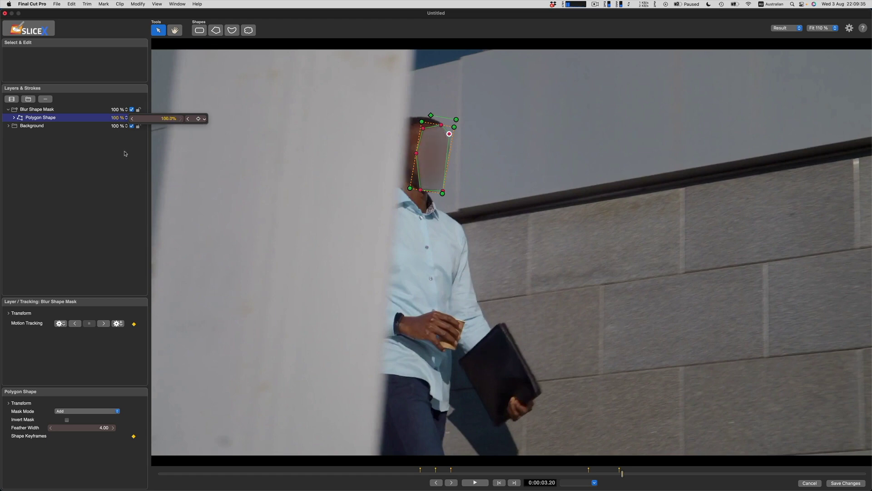
left_click(108, 163)
key("Left")
key("Left")
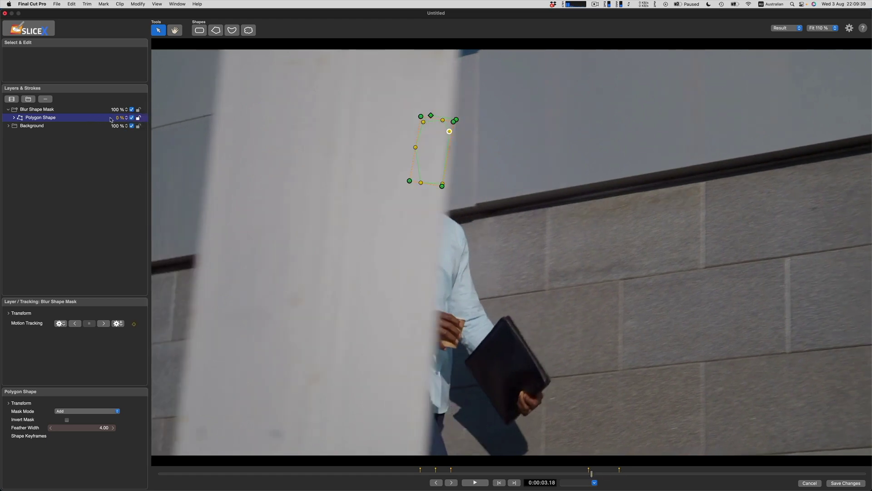
key("Left")
key("Left")
key("Left")
key("Left")
key("Left")
key("Left")
key("Left")
key("Left")
key("Left")
key("Left")
key("Left")
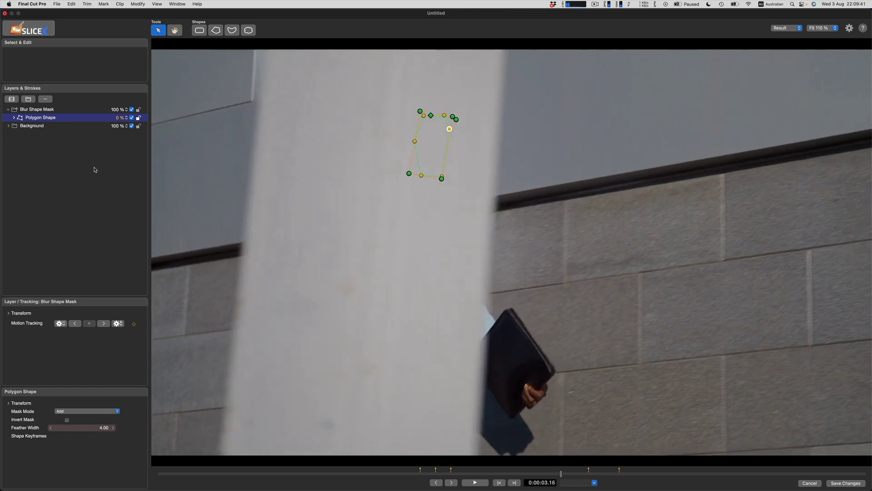
left_click_drag(418, 474, 100, 457)
left_click_drag(160, 473, 784, 473)
key("j")
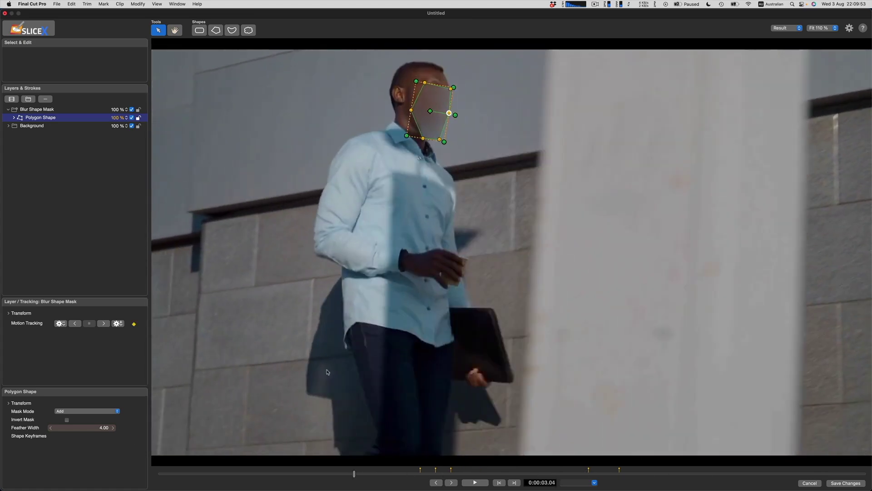